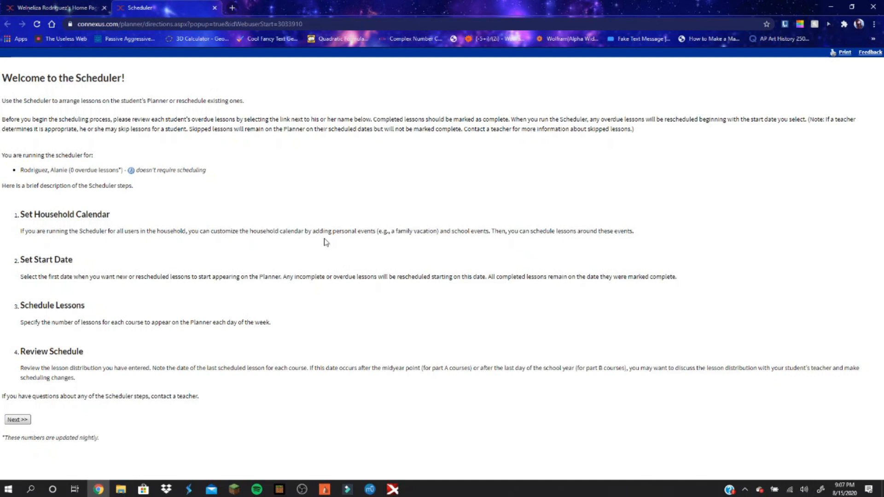
Step: Switch to the household home page, open the student's planner, and look over the lessons scheduled for August
left_click(55, 8)
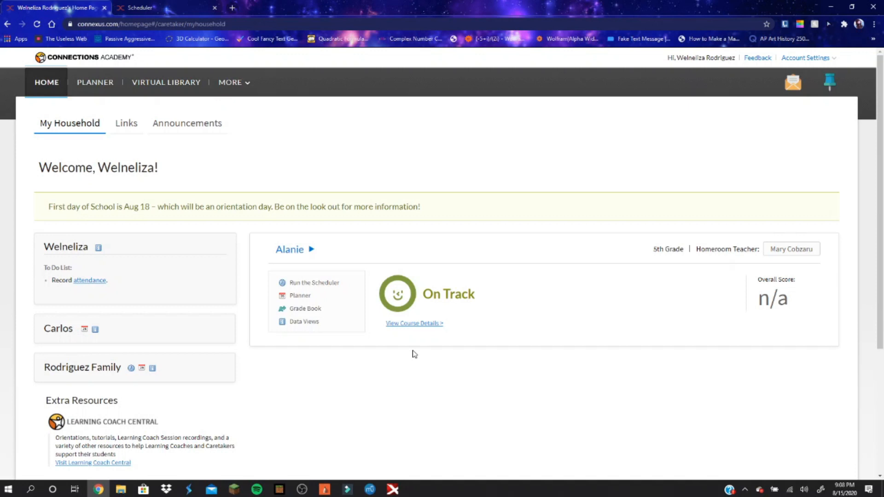
left_click(304, 296)
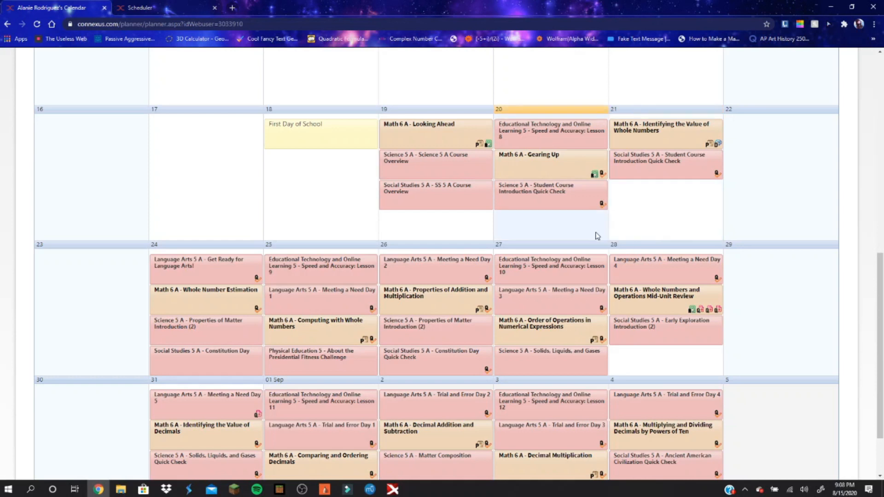
scroll(596, 235, "down", 1)
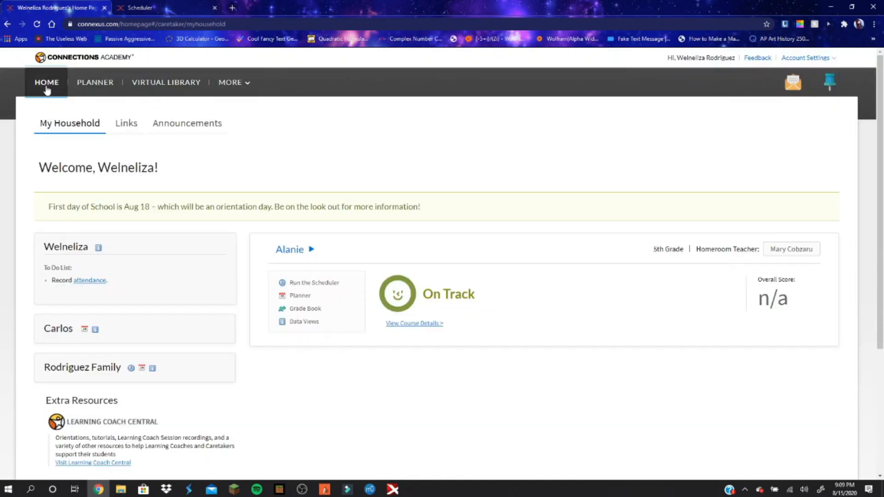
Step: Run the Scheduler for the student and continue past the welcome page to the household calendar
left_click(317, 284)
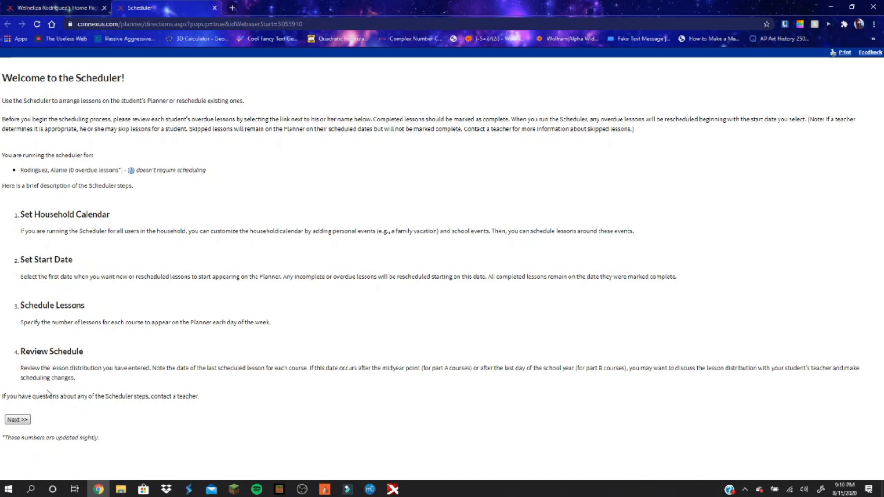
left_click(17, 420)
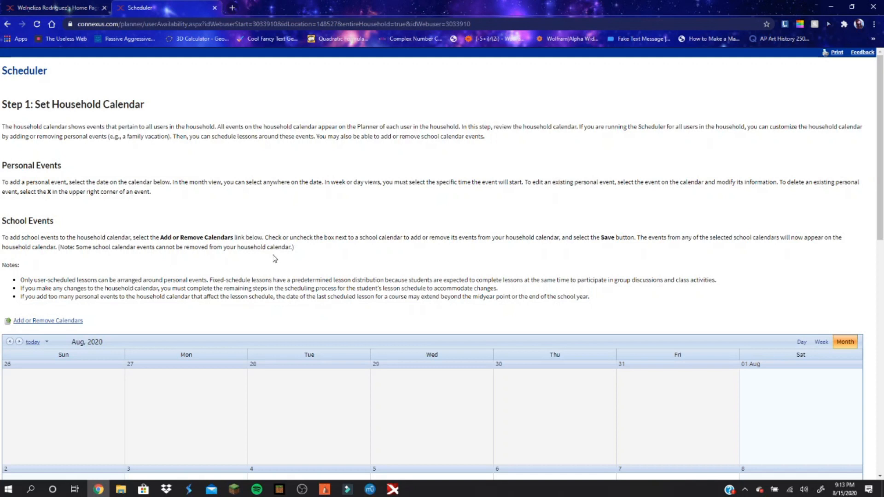
Step: Review the household calendar notes, check the home page, and look over the August 2020 calendar
left_click_drag(3, 265, 616, 299)
left_click(46, 276)
left_click(21, 4)
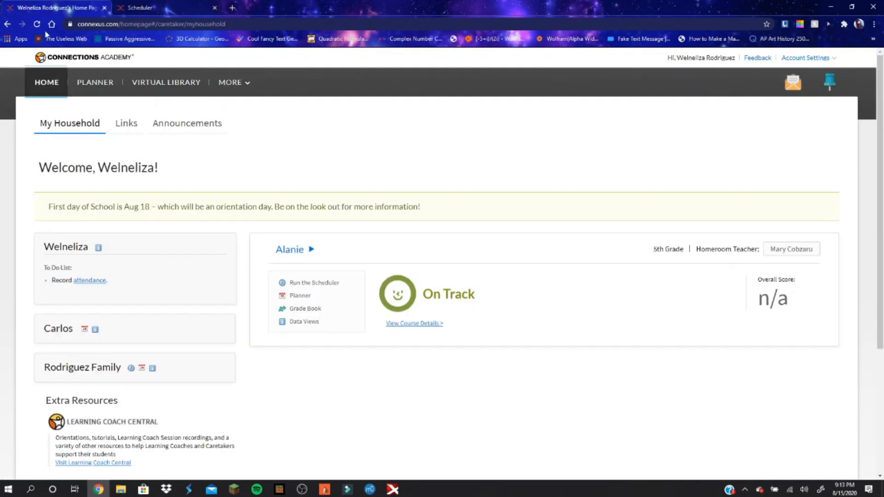
left_click(166, 8)
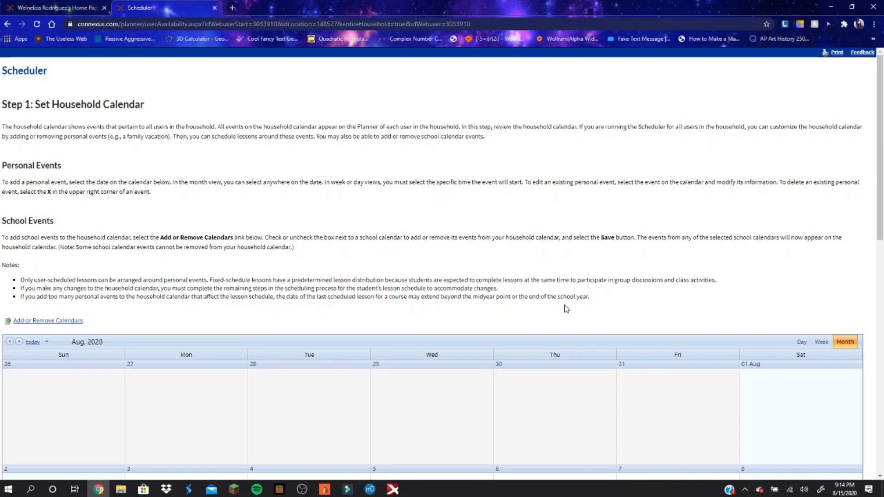
scroll(383, 210, "down", 7)
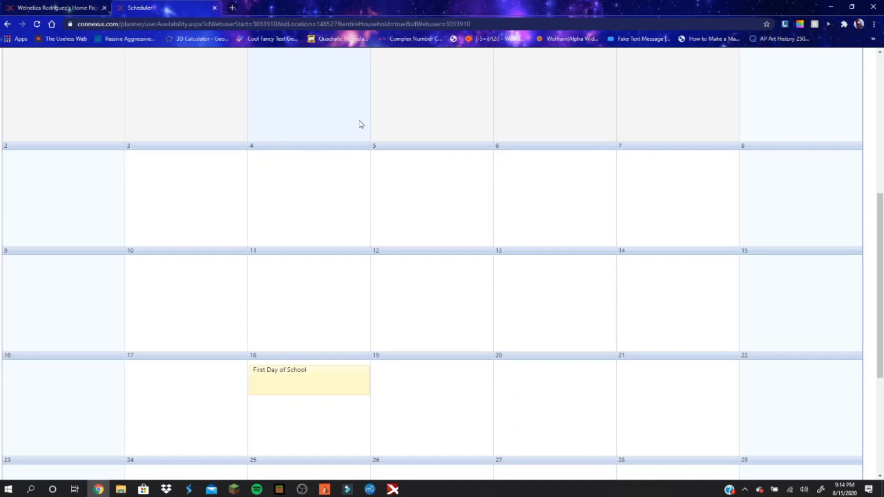
scroll(360, 124, "down", 4)
scroll(529, 202, "up", 3)
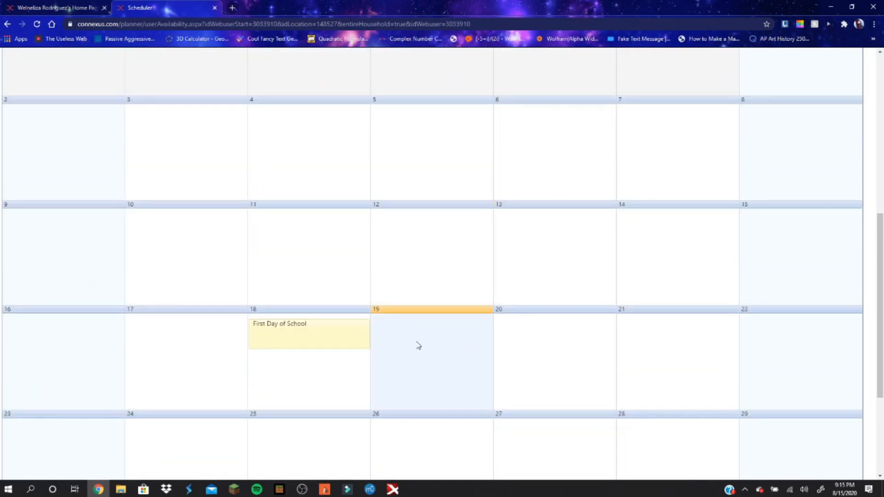
Step: Start a new appointment on August 19, 2020 and turn off its all-day setting
left_click(419, 346)
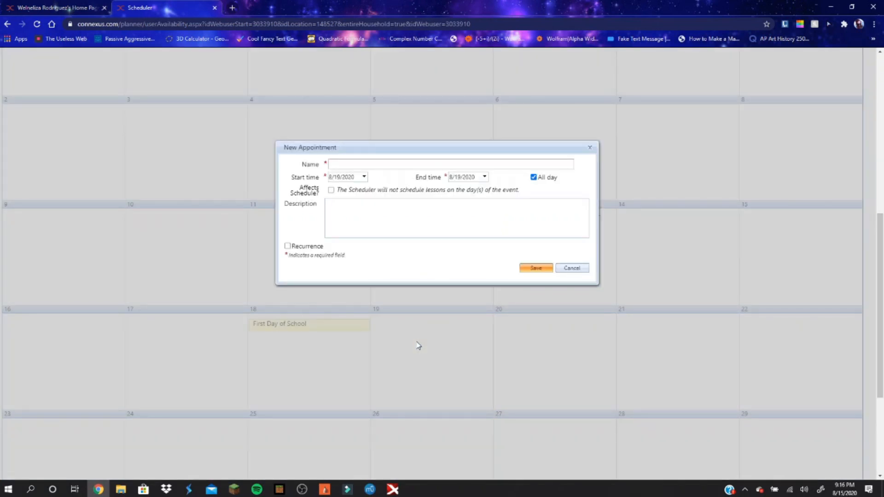
left_click(352, 160)
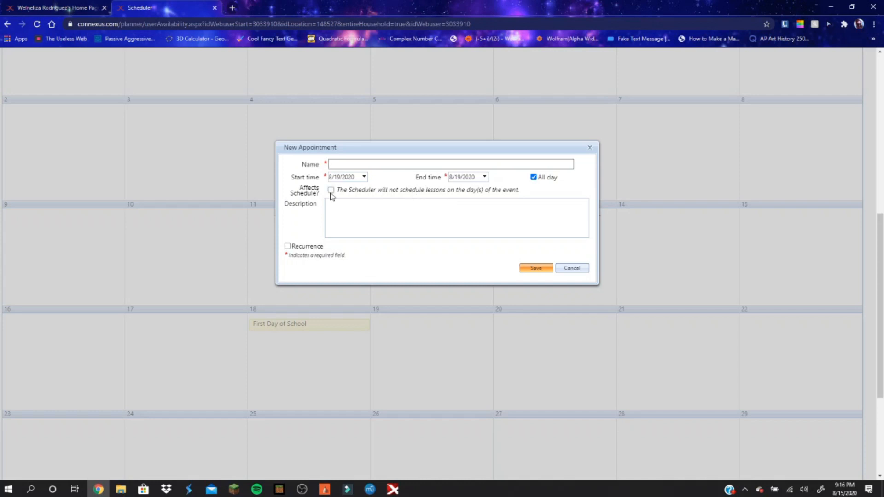
left_click(364, 177)
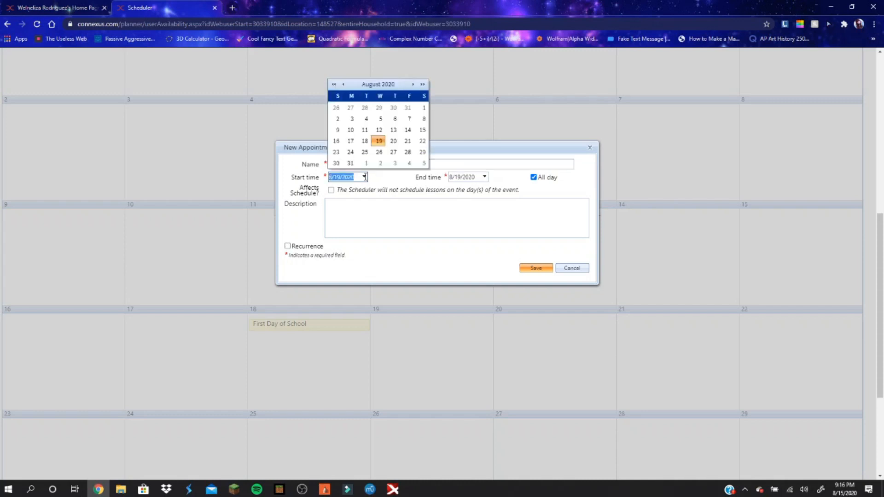
left_click(384, 181)
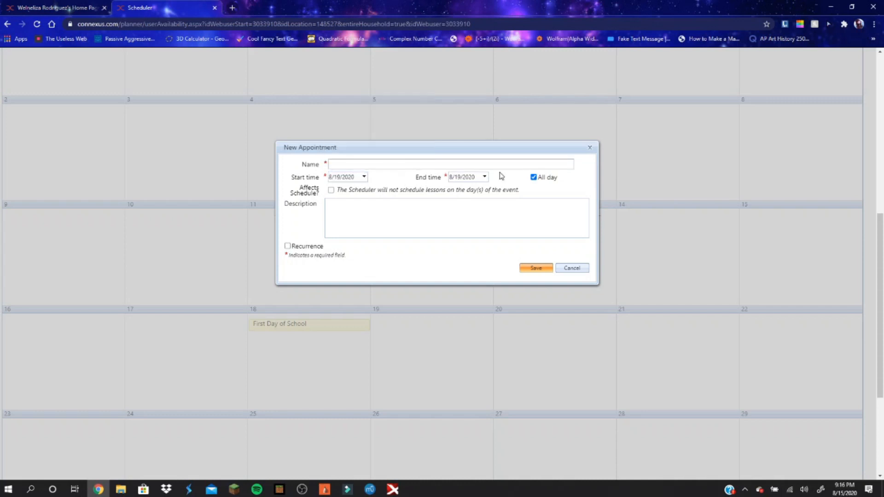
left_click(485, 177)
left_click(509, 181)
left_click(534, 177)
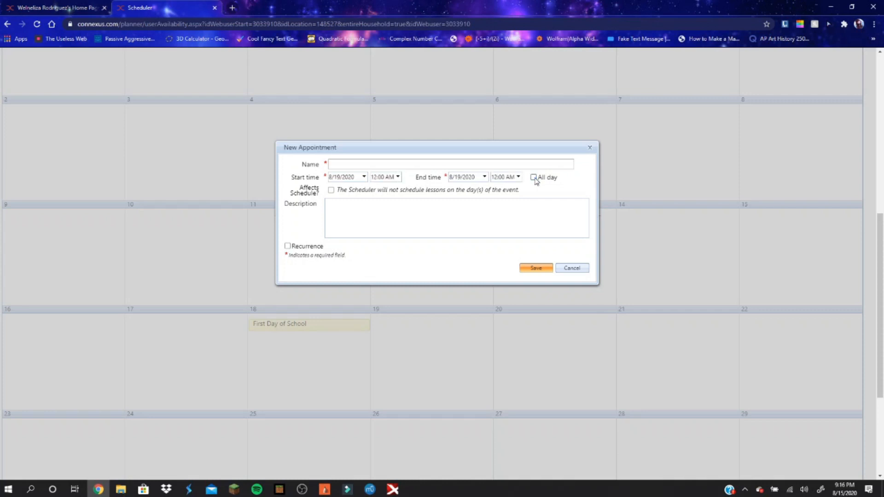
Step: Set the appointment to 1:00 PM–2:00 PM with weekly recurrence ending after a number of occurrences, without saving it
left_click(399, 177)
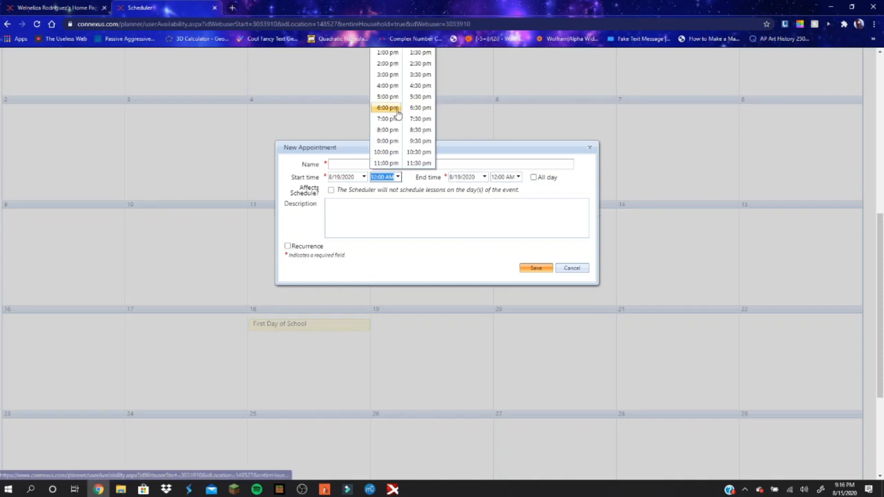
left_click(387, 53)
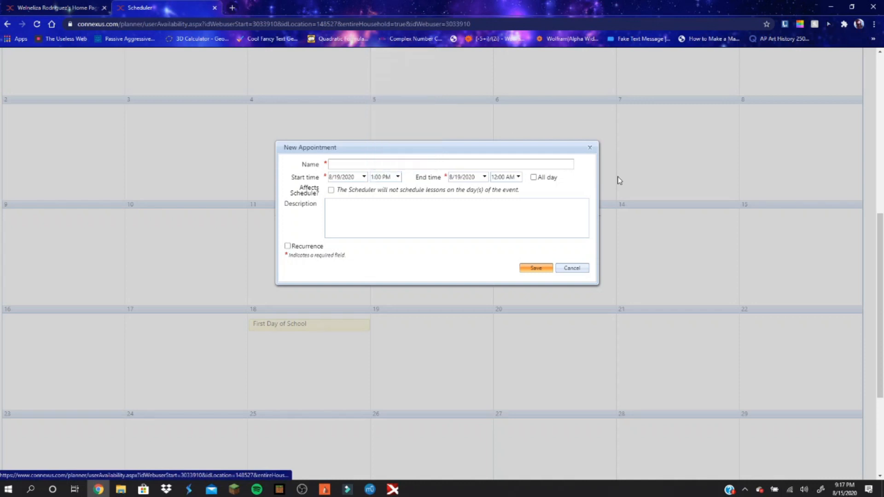
left_click(518, 176)
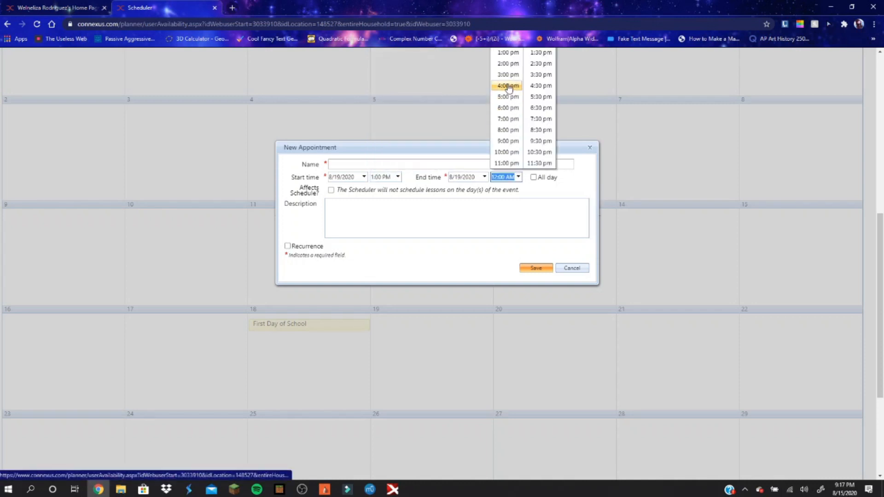
left_click(507, 67)
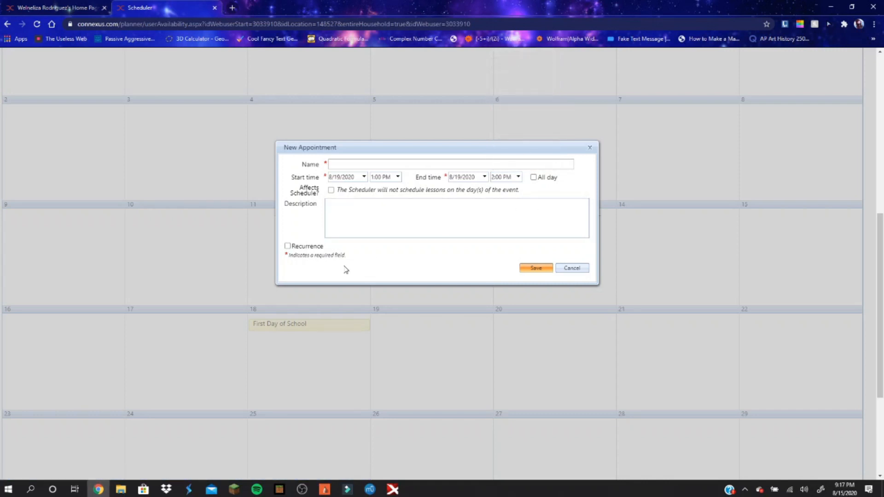
left_click(288, 247)
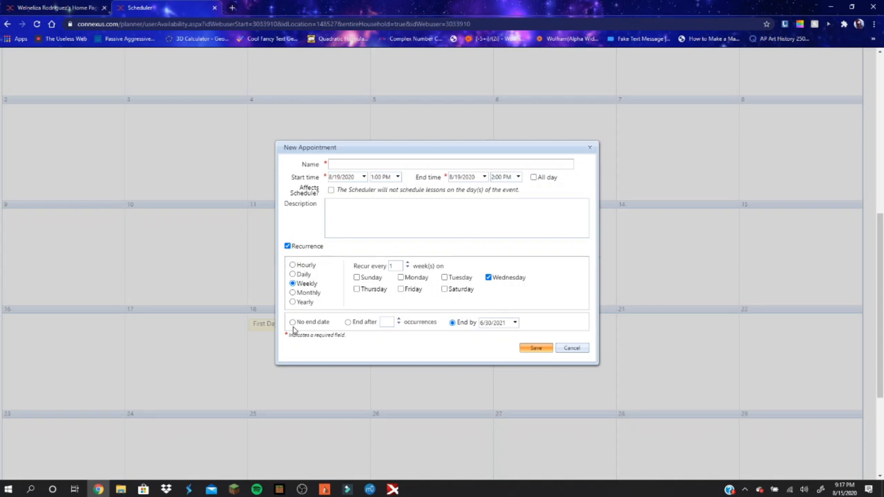
left_click(349, 322)
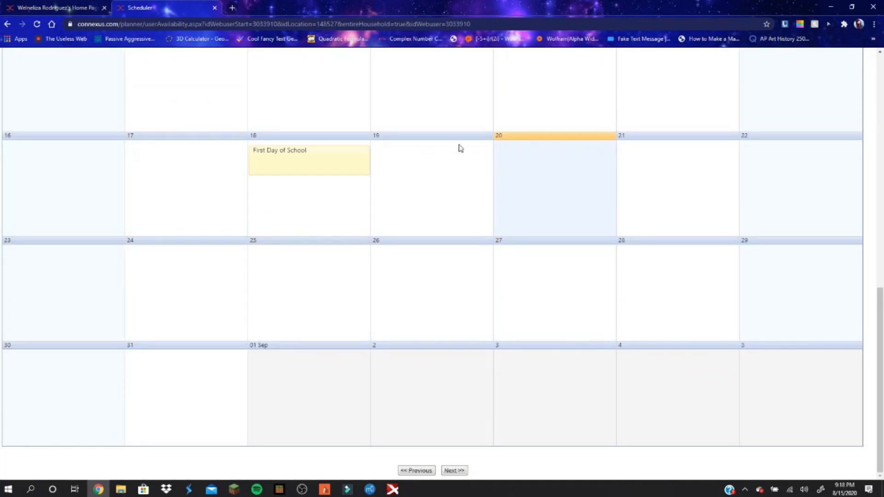
Step: Look over the household calendar page and continue to the start date step without adding events
scroll(422, 198, "up", 5)
scroll(422, 198, "up", 7)
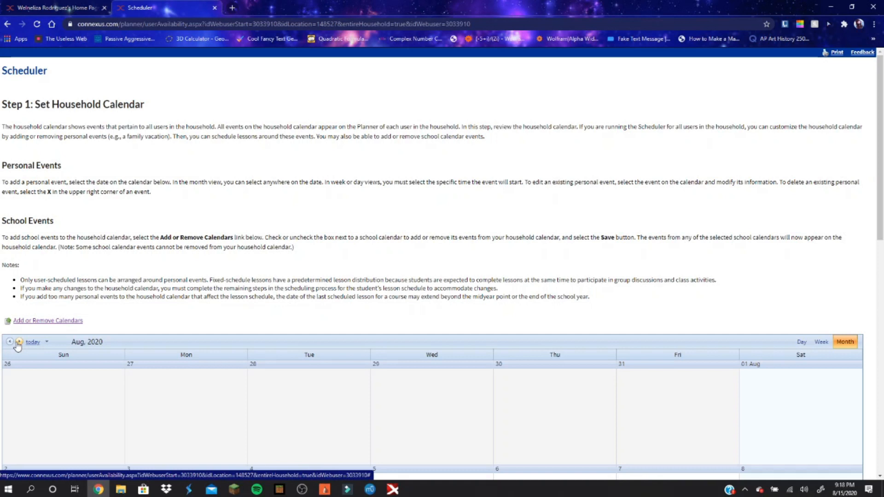
scroll(364, 309, "down", 10)
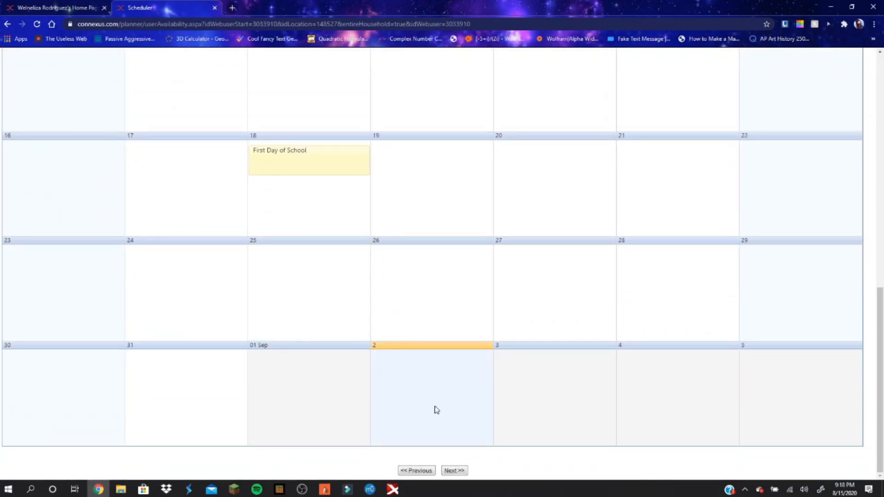
left_click(454, 471)
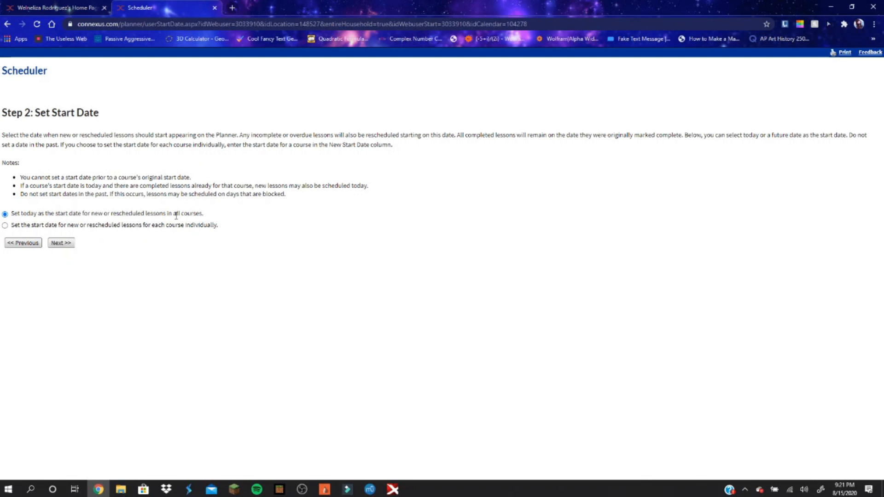
Step: Try the option to set the lesson start date for each course individually and view its date picker
left_click(5, 226)
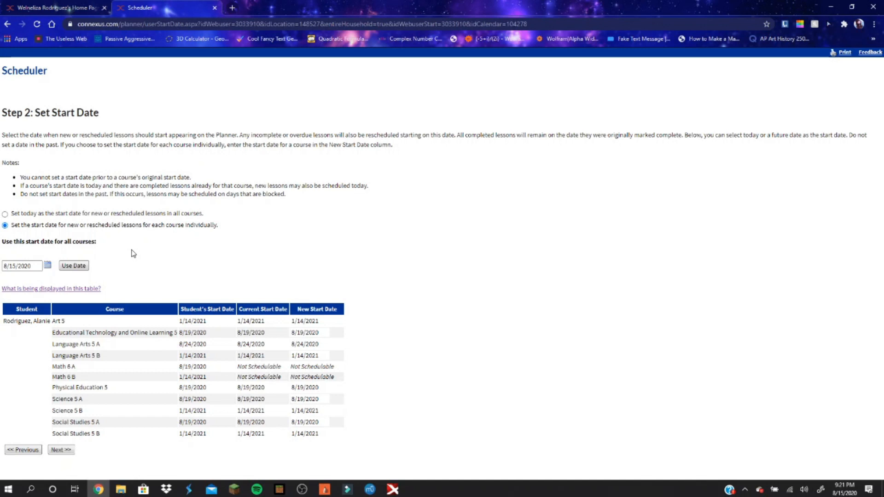
left_click(47, 266)
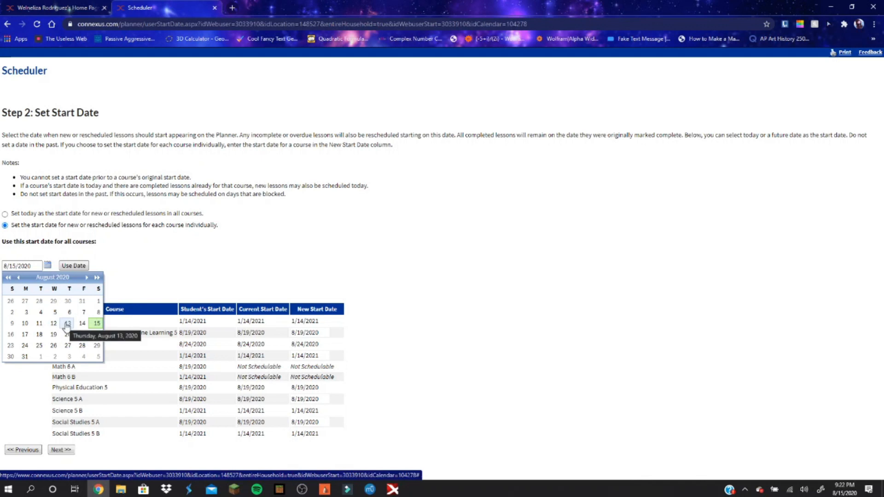
left_click(198, 249)
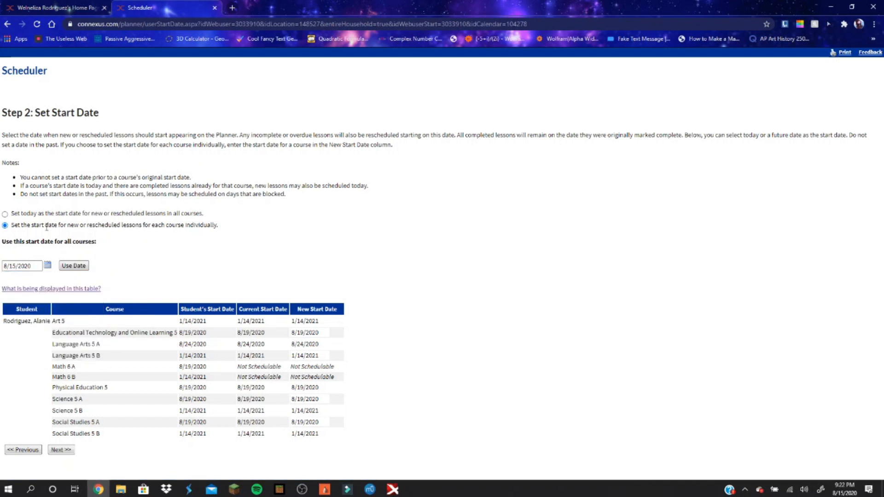
Step: Set today as the start date for lessons in all courses and continue to lesson scheduling
left_click(5, 215)
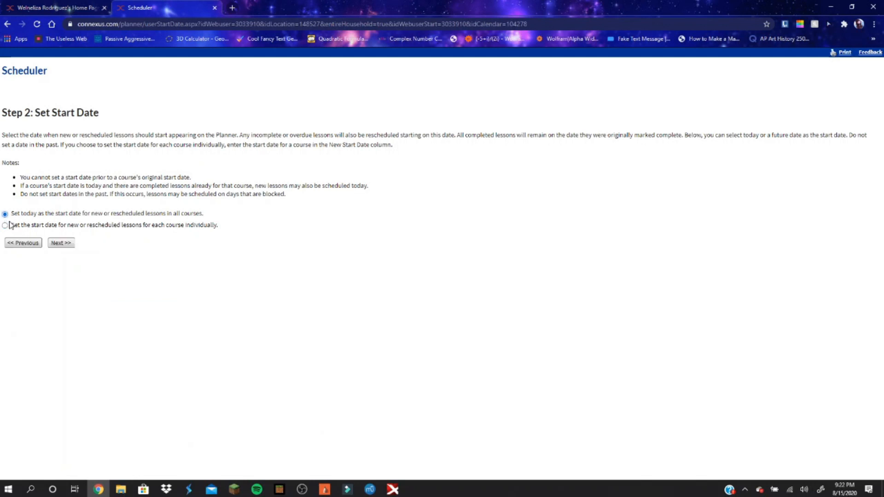
left_click(56, 244)
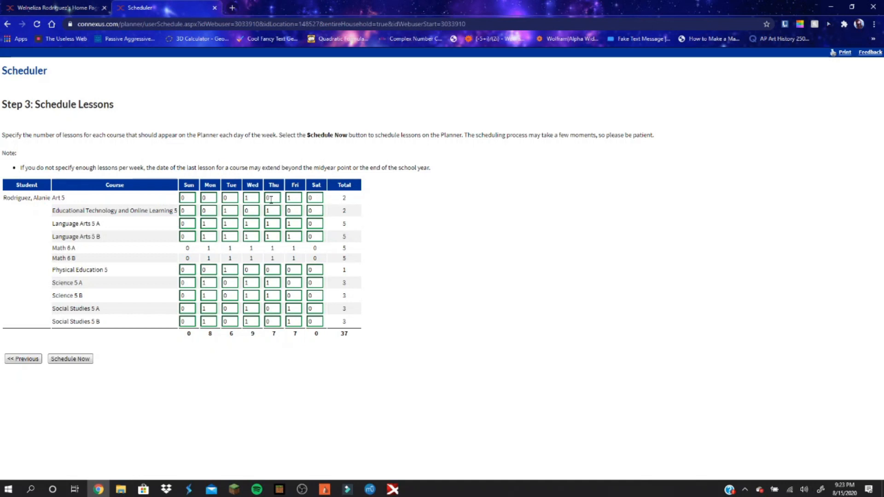
Step: Set Art 5 to 0 lessons on Wednesday and 1 lesson on Monday
left_click(256, 197)
key("BackSpace")
type("0")
left_click(209, 197)
key("BackSpace")
type("1")
left_click(536, 257)
Step: Restore the Art 5 distribution to 0 lessons on Monday and 1 lesson on Wednesday
left_click(212, 198)
type("0")
left_click(252, 198)
key("BackSpace")
type("1")
left_click(566, 281)
Step: Schedule the lessons with the entered distribution and confirm the start of the scheduling process
left_click(70, 360)
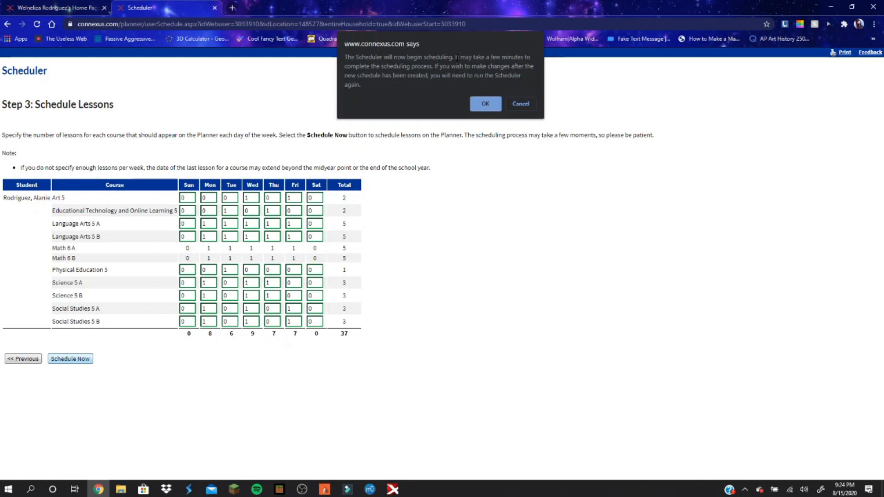
left_click(484, 107)
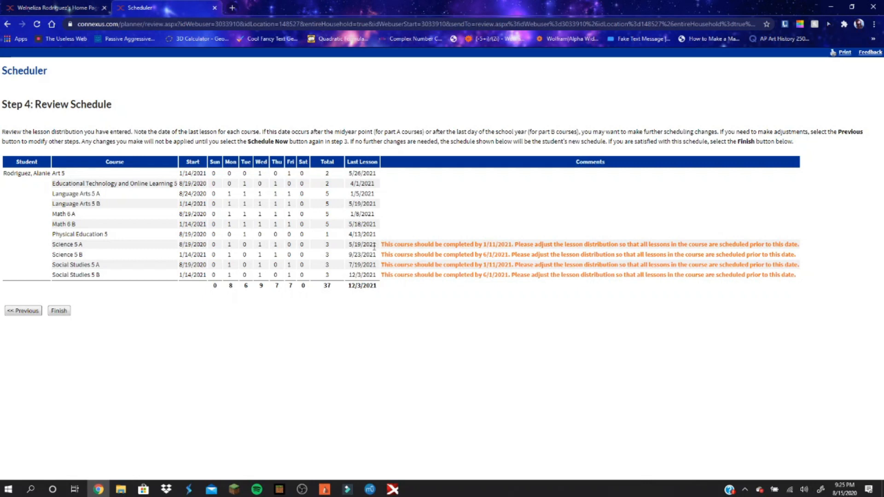
Step: Review the completion-date comments and daily lesson totals in the schedule, and finish the Scheduler
left_click_drag(381, 245, 835, 282)
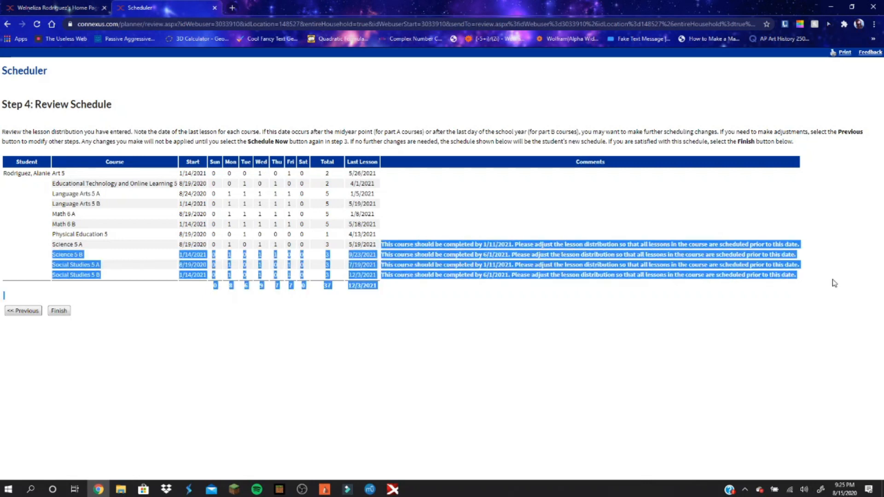
left_click(835, 282)
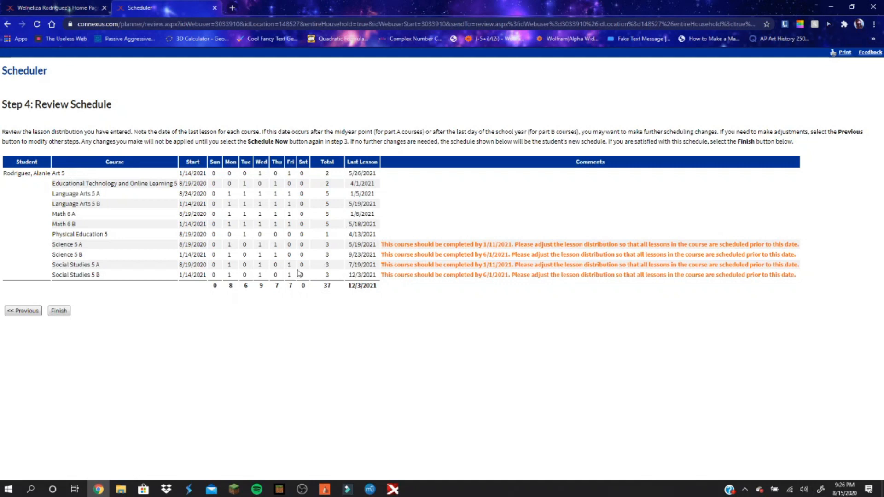
left_click_drag(228, 287, 307, 292)
left_click(300, 302)
left_click(59, 312)
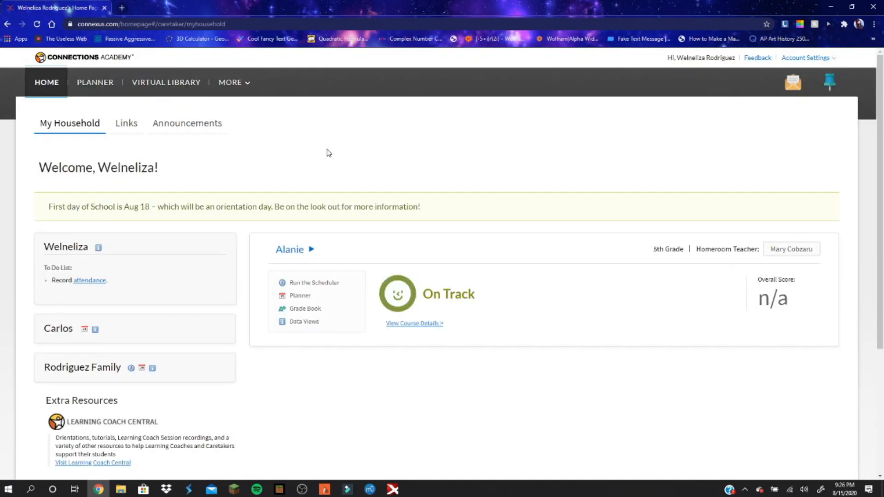